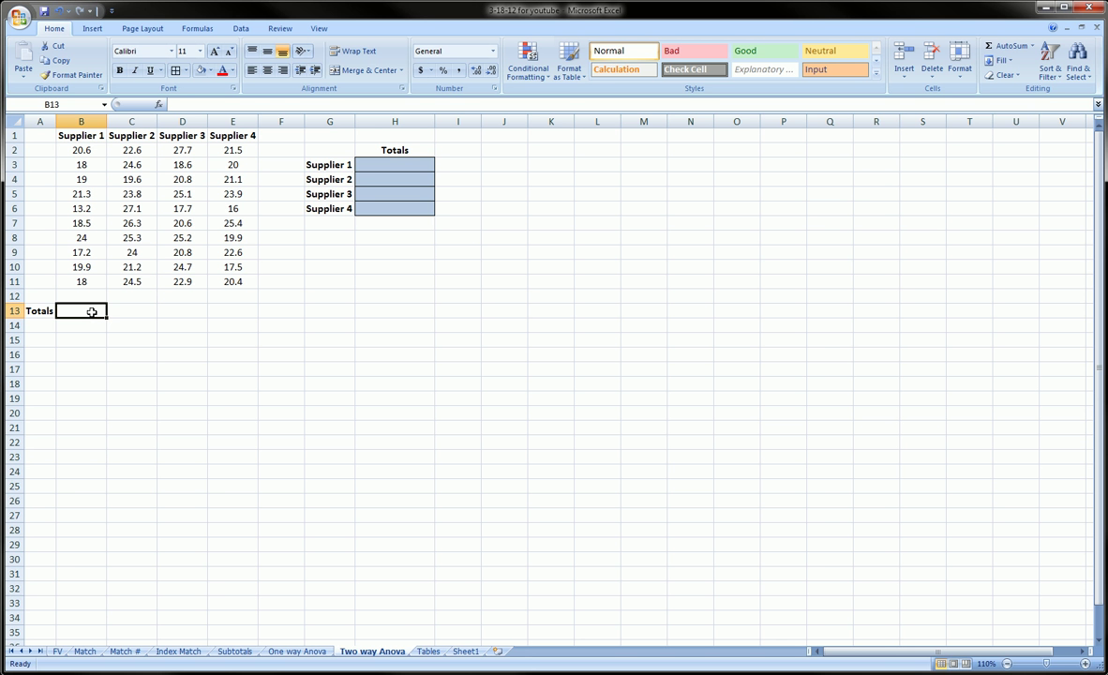
mouse_move(50, 301)
left_mouse_down()
mouse_move(101, 291)
mouse_move(47, 329)
mouse_move(49, 298)
left_mouse_up()
mouse_move(148, 334)
left_mouse_down()
mouse_move(185, 331)
mouse_move(178, 343)
left_mouse_up()
mouse_move(66, 355)
left_mouse_down()
mouse_move(57, 373)
mouse_move(83, 379)
mouse_move(87, 363)
mouse_move(98, 373)
mouse_move(105, 360)
mouse_move(114, 373)
mouse_move(132, 361)
mouse_move(145, 374)
left_mouse_up()
mouse_move(169, 304)
left_mouse_down()
mouse_move(178, 346)
mouse_move(145, 304)
left_mouse_up()
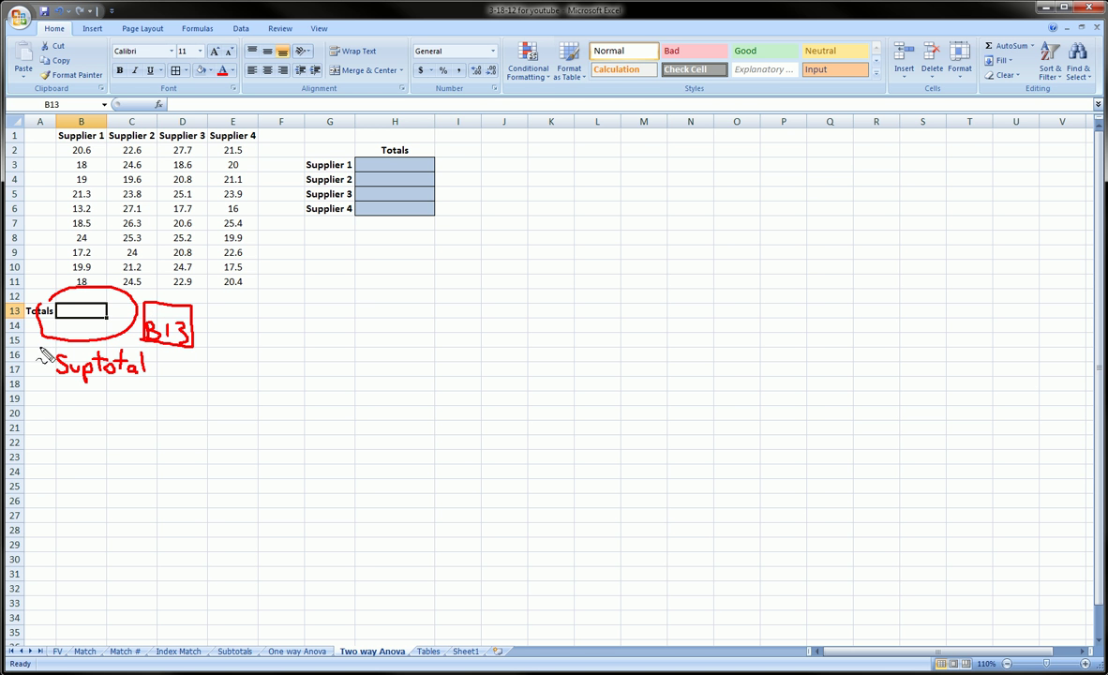
mouse_move(42, 345)
left_mouse_down()
mouse_move(47, 362)
mouse_move(149, 403)
mouse_move(155, 357)
mouse_move(169, 372)
left_mouse_up()
mouse_move(42, 346)
left_mouse_down()
mouse_move(131, 348)
mouse_move(174, 393)
mouse_move(156, 395)
left_mouse_up()
left_click_drag(110, 143, 252, 140)
key("Escape")
Step: Sum the Supplier 1 values B2:B11 in B13 with AutoSum and copy the formula across to E13
left_click(1013, 52)
left_click_drag(81, 150, 83, 282)
key("Return")
left_click(102, 314)
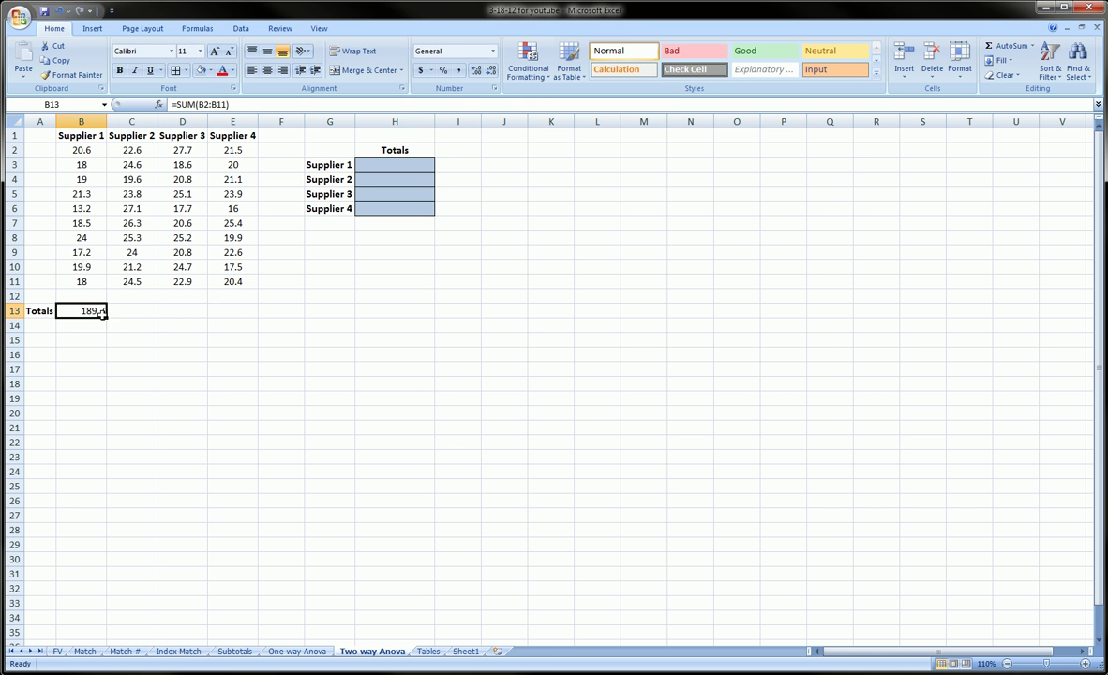
left_click_drag(106, 317, 236, 320)
mouse_move(55, 123)
left_mouse_down()
mouse_move(235, 116)
mouse_move(113, 165)
mouse_move(60, 140)
left_mouse_up()
left_click(94, 325)
left_click(89, 311)
left_click(367, 164)
left_click(86, 309)
left_click(365, 179)
left_click(132, 309)
left_click(370, 193)
left_click(191, 303)
Step: Link H3 directly to the Supplier 1 total in B13 and clear that formula from H3
left_click(373, 169)
type("=")
left_click(84, 310)
key("Return")
left_click(401, 165)
key("Delete")
Step: Define the name suptotal1 for the Supplier 1 total in B13
left_click(197, 311)
left_click(92, 312)
left_click(145, 379)
left_click(93, 312)
mouse_move(20, 97)
left_mouse_down()
mouse_move(99, 86)
mouse_move(84, 120)
mouse_move(24, 107)
left_mouse_up()
key("Escape")
left_click(63, 105)
type("suptotal1")
key("Return")
left_click(93, 343)
left_click(93, 309)
Step: Name the Supplier 2 total in C13 suptotal2 and the Supplier 3 total in D13 suptotal3
left_click(134, 311)
left_click(67, 104)
type("su")
key("Return")
key("Right")
left_click(72, 105)
type("su")
key("Return")
Step: Define the name suptotal4 for the Supplier 4 total in E13
left_click(237, 310)
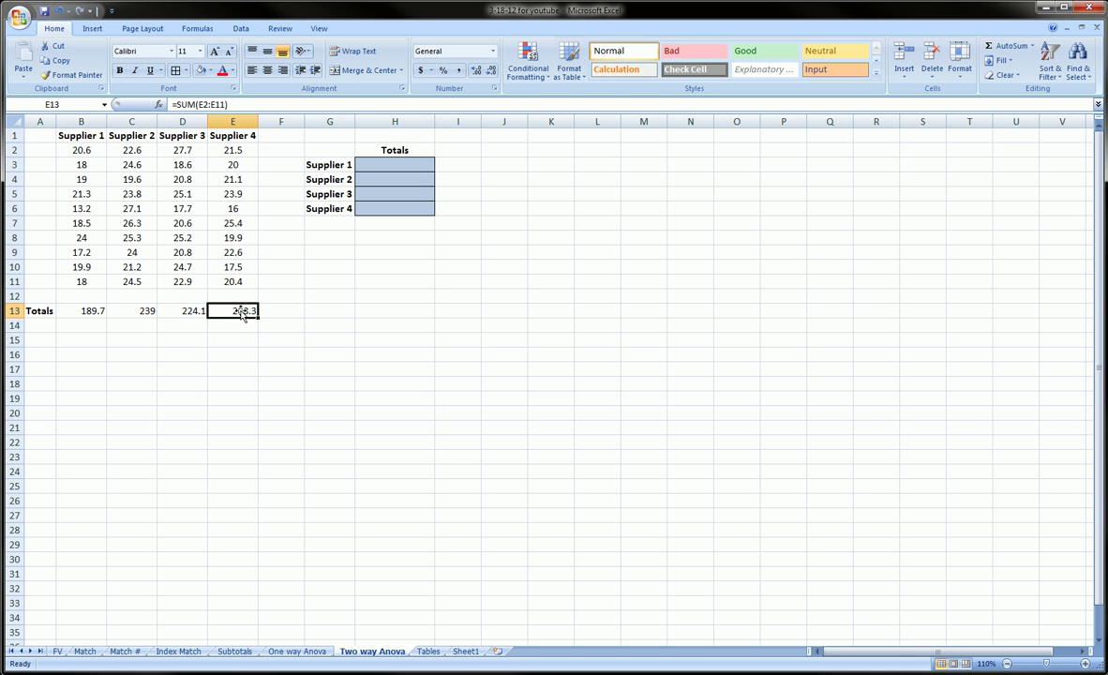
left_click(73, 108)
type("suptotal4")
key("Return")
left_click(103, 311)
left_click_drag(109, 311, 228, 311)
left_click(232, 340)
Step: Enter =suptotal1 in H3 and =suptotal2 in H4 to bring the first two supplier totals into the Totals table
left_click(375, 163)
type("=suptota")
mouse_move(365, 172)
left_mouse_down()
mouse_move(448, 182)
mouse_move(415, 246)
mouse_move(363, 208)
mouse_move(374, 159)
left_mouse_up()
key("Escape")
type("l1")
key("Return")
left_click_drag(108, 301, 388, 175)
key("Escape")
type("=suptotal2")
key("Return")
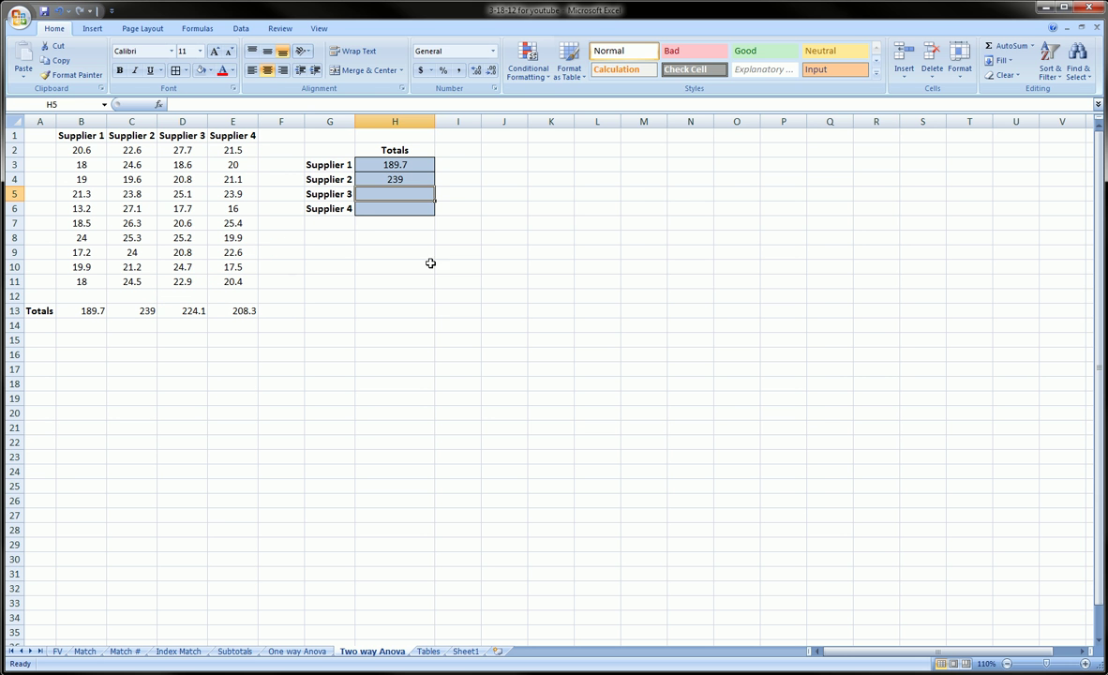
Step: Enter =suptotal3 in H5 and =suptotal4 in H6 for the Supplier 3 and Supplier 4 totals
type("=suptot")
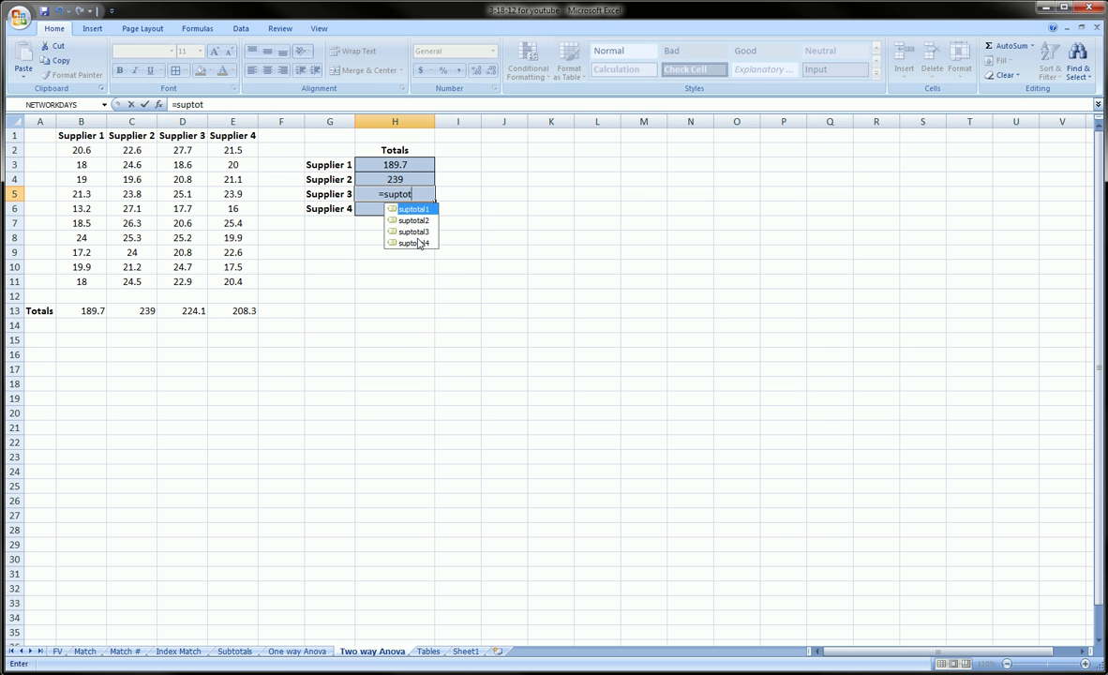
type("al3")
key("Return")
type("=suptotal4")
key("Return")
left_click_drag(202, 306, 362, 201)
left_click_drag(255, 300, 372, 219)
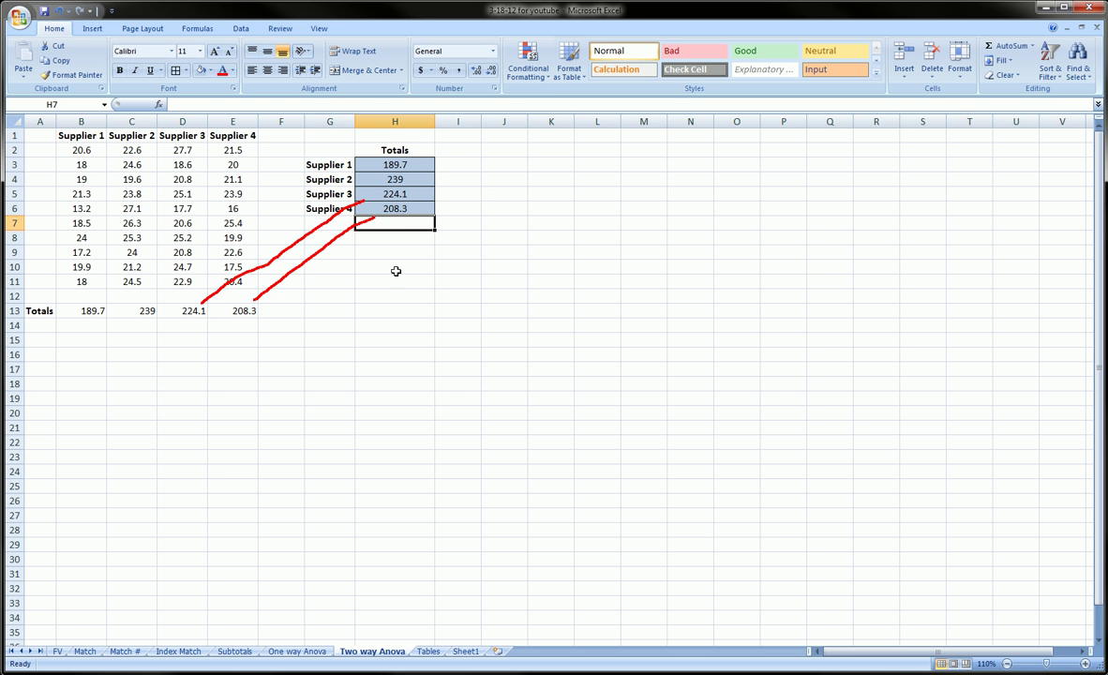
Step: Try to define a name for the Supplier 1 values in B2:B11
left_click(355, 295)
left_click(286, 383)
left_click(187, 394)
left_click(70, 311)
left_click(86, 149)
left_click_drag(86, 151, 85, 278)
left_click(63, 105)
type("su")
key("Return")
key("F5")
key("Return")
Step: Return to the Two way Anova sheet and undo the last two changes
left_click(429, 651)
left_click(466, 650)
key("ctrl+Page_Up")
key("ctrl+Page_Up")
key("ctrl+z")
key("ctrl+z")
left_click(835, 653)
left_click(176, 253)
Step: Define the name supplier1 for the Supplier 1 values in B2:B11
left_click_drag(82, 150, 81, 281)
left_click(55, 105)
type("supplier1")
key("Return")
left_click(132, 324)
left_click_drag(61, 151, 89, 279)
left_click(196, 442)
left_click_drag(81, 148, 82, 280)
left_click(225, 369)
Step: Enter the letter a in each of the cells A2 to A5, beside the supplier values
left_click(44, 150)
type("a")
key("Return")
type("a")
key("Return")
type("a")
key("Return")
type("a")
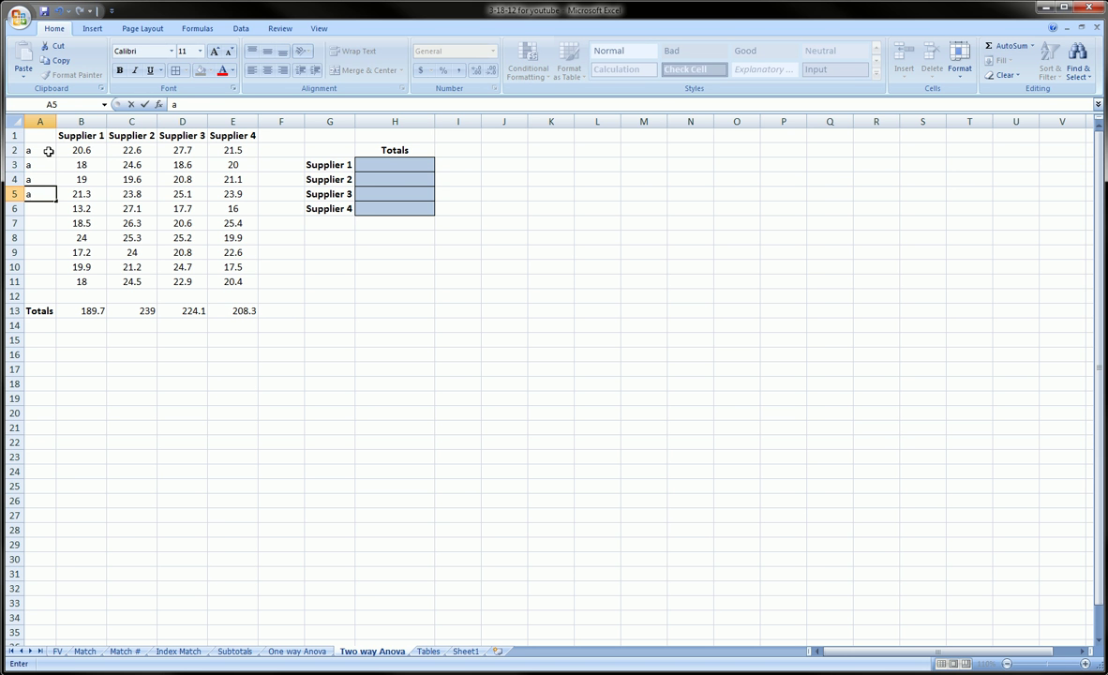